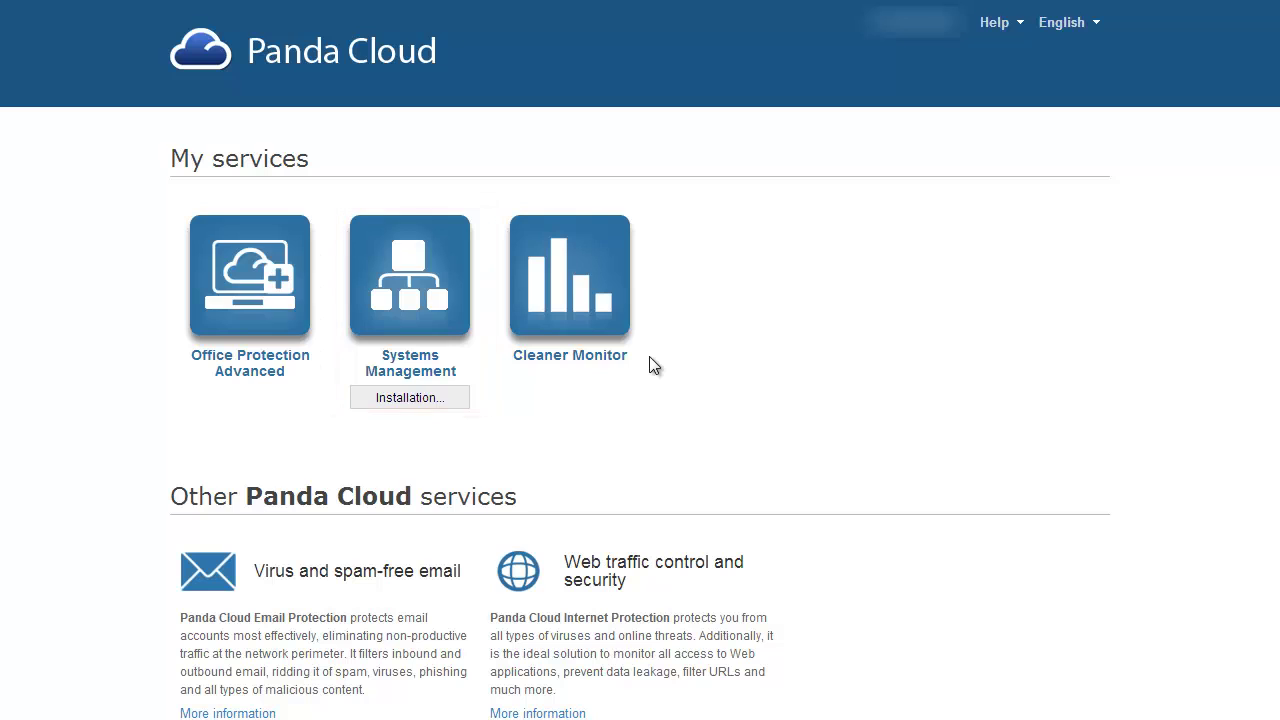
# - Search the Systems Management ComStore for 'panda cloud cleaner' and confirm the Disinfection tool shows Purchased
pyautogui.click(436, 303)
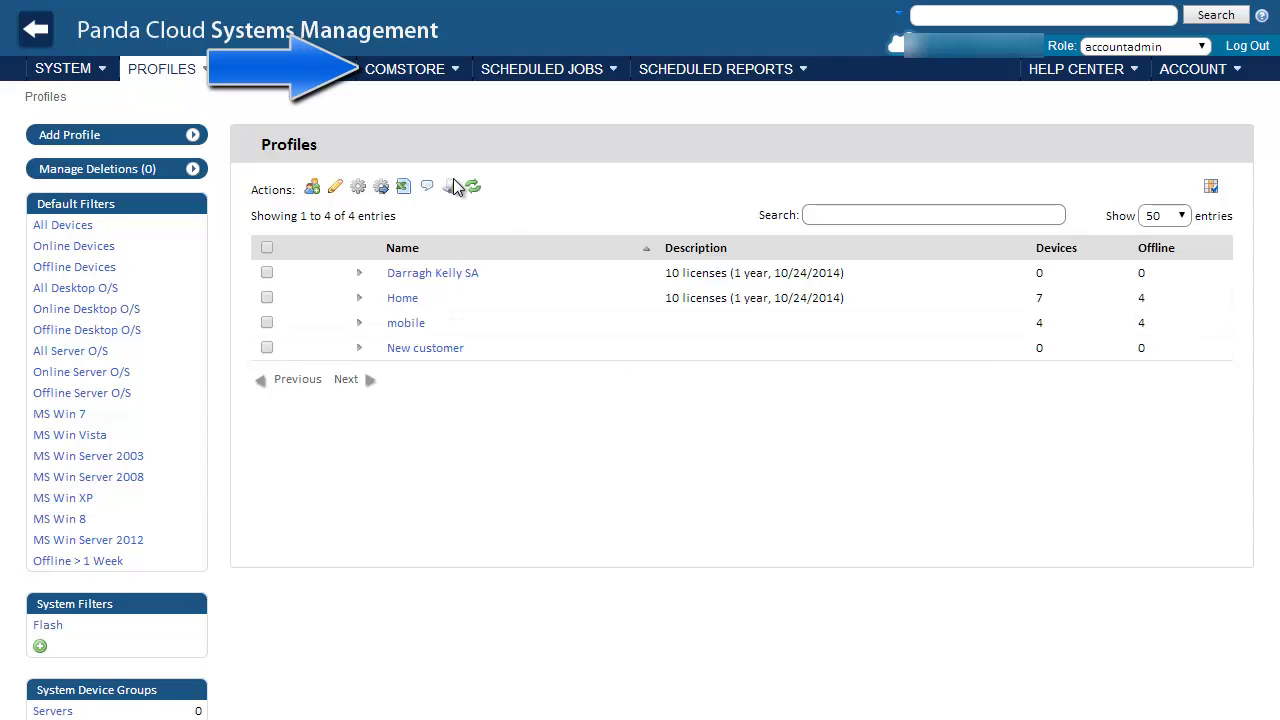
pyautogui.click(381, 77)
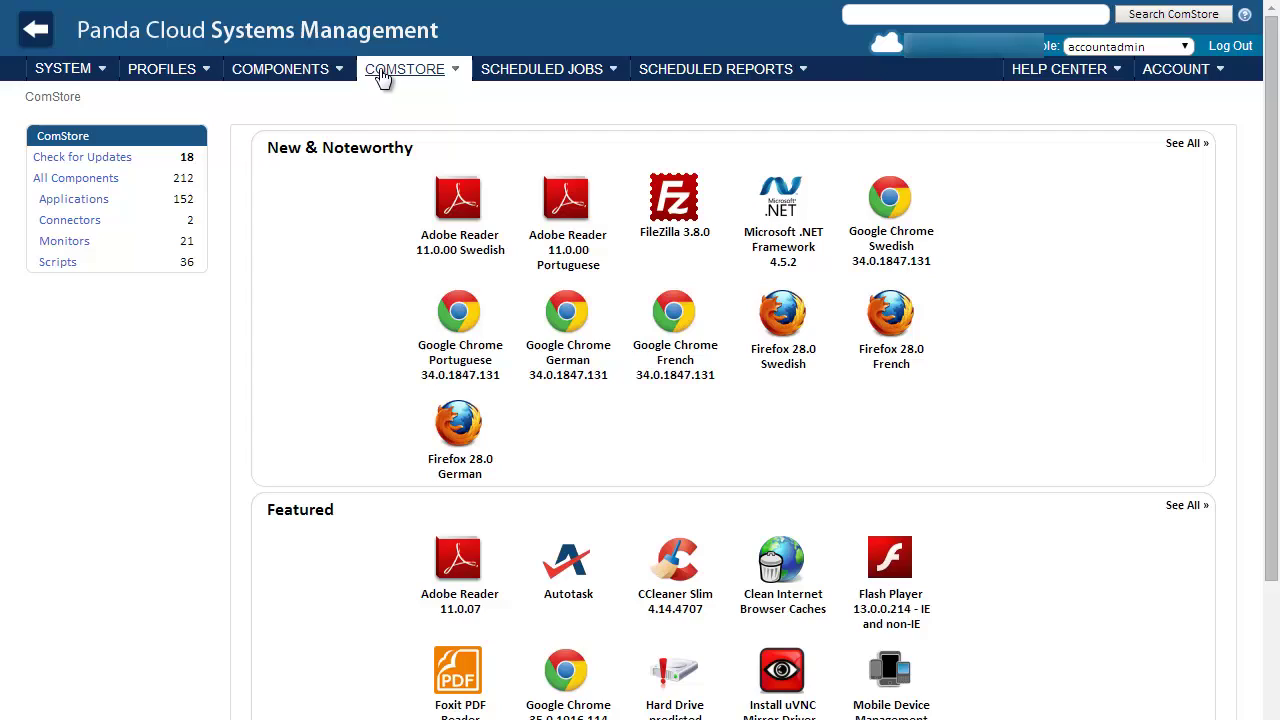
pyautogui.click(879, 19)
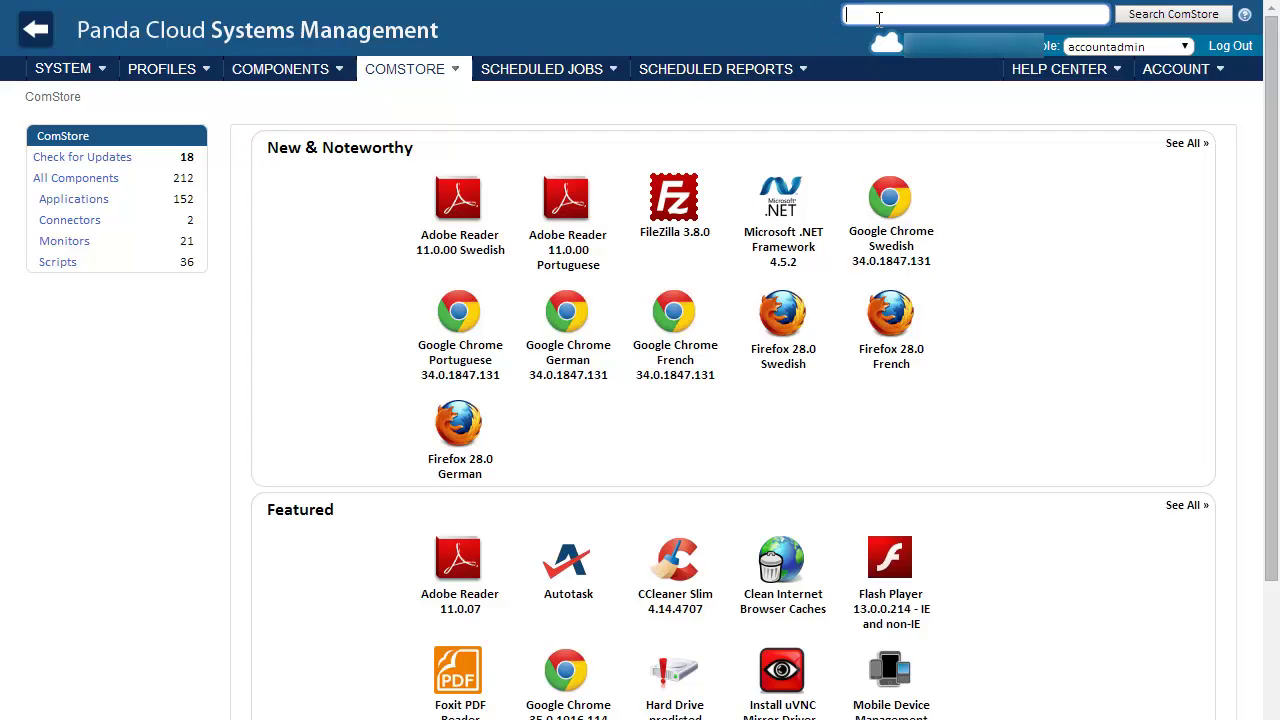
pyautogui.write('panda cloud cleaner')
pyautogui.click(1160, 15)
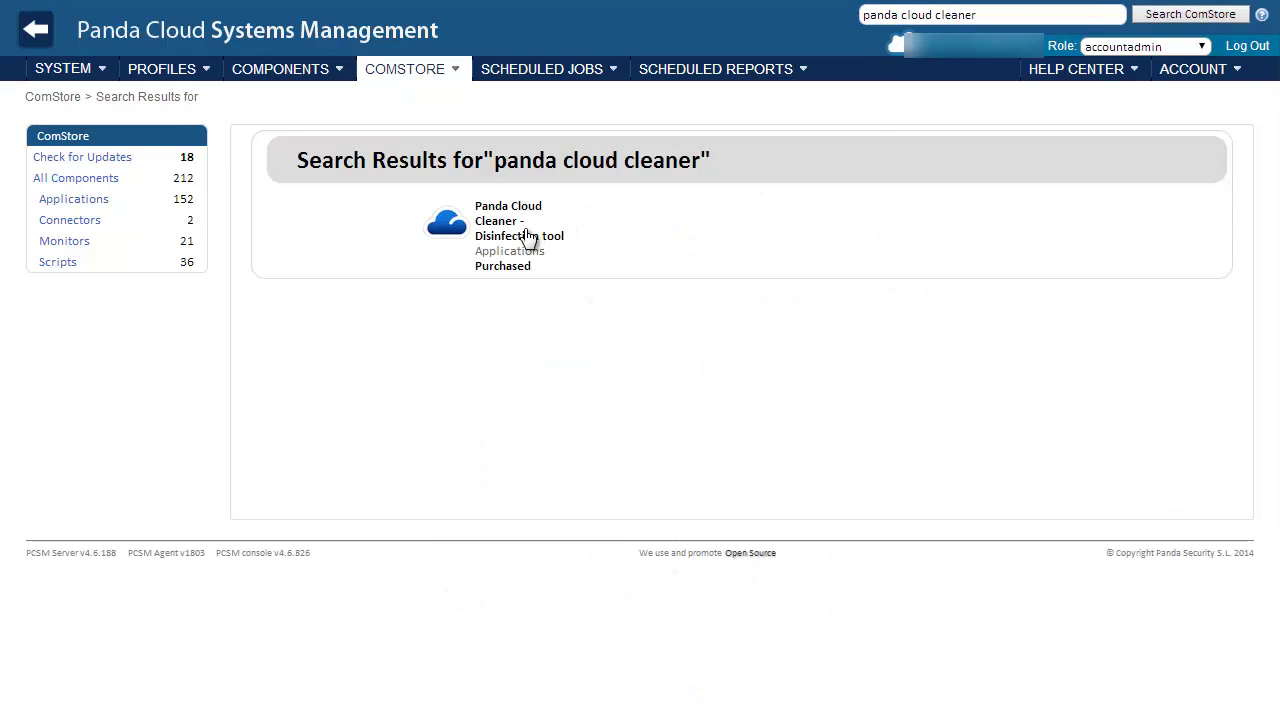
pyautogui.click(527, 240)
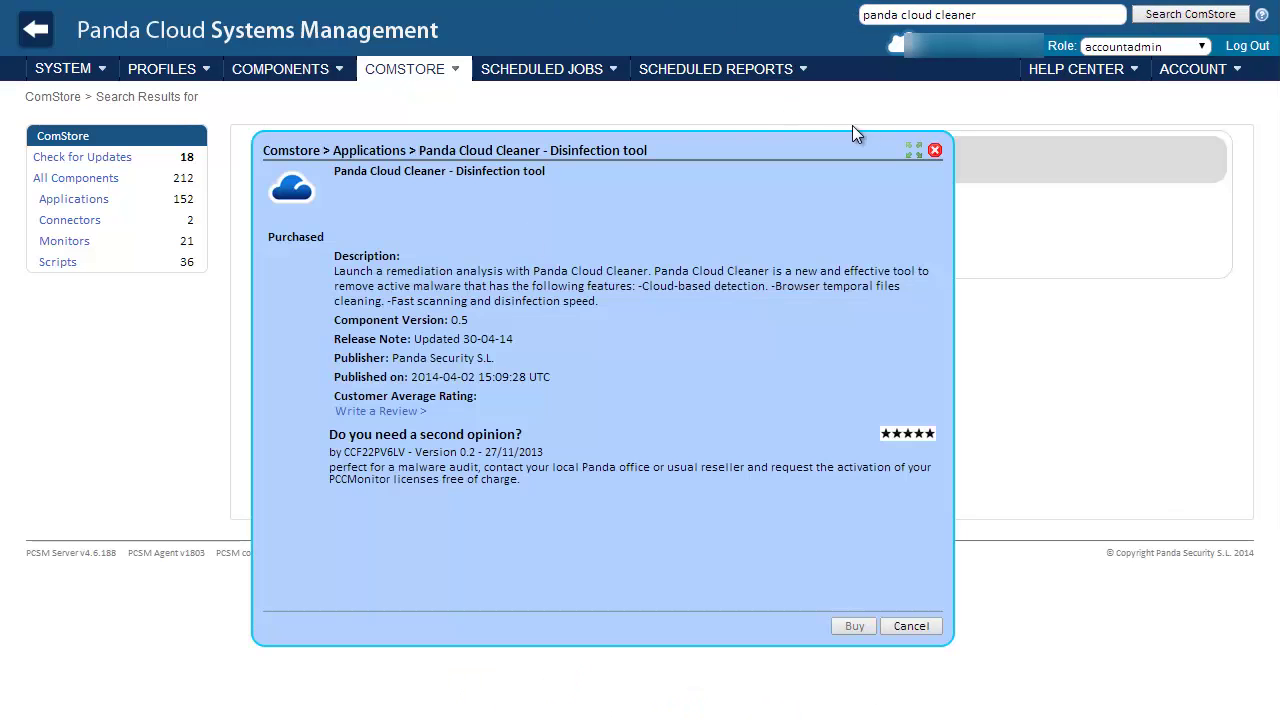
pyautogui.click(934, 152)
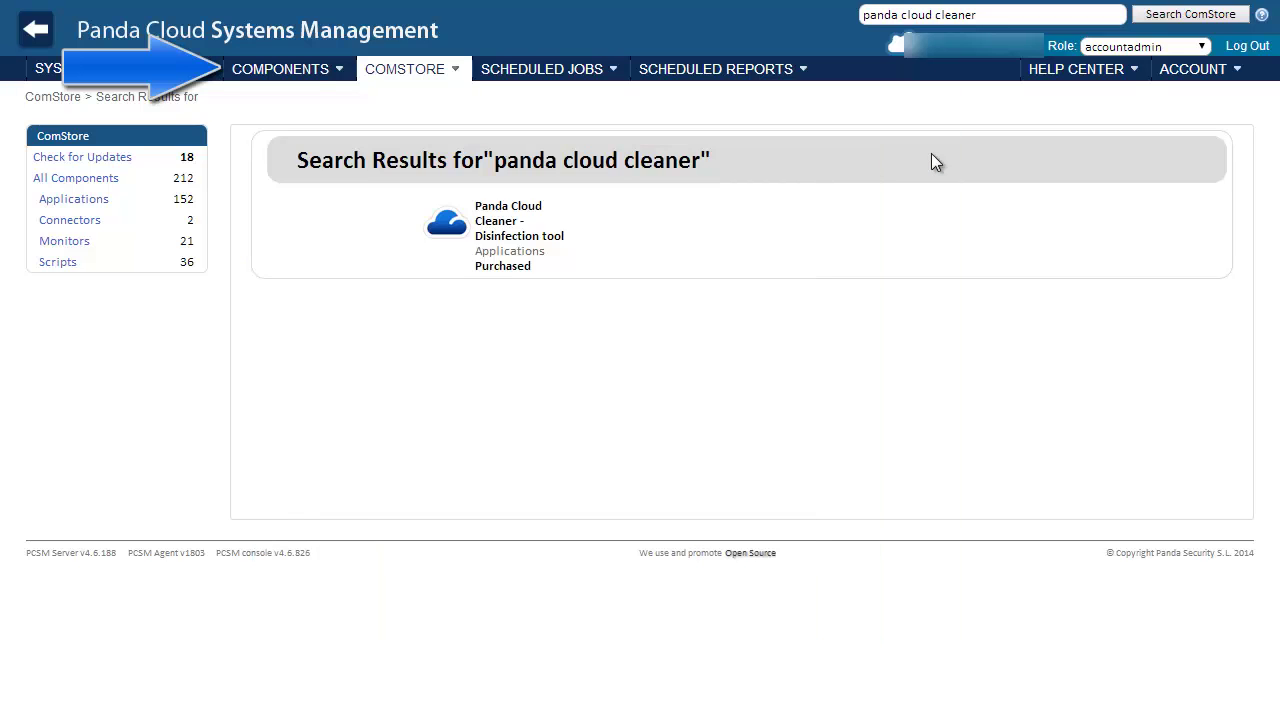
# - Filter components by 'panda' and star Panda Cloud Cleaner download install as a favourite
pyautogui.click(308, 72)
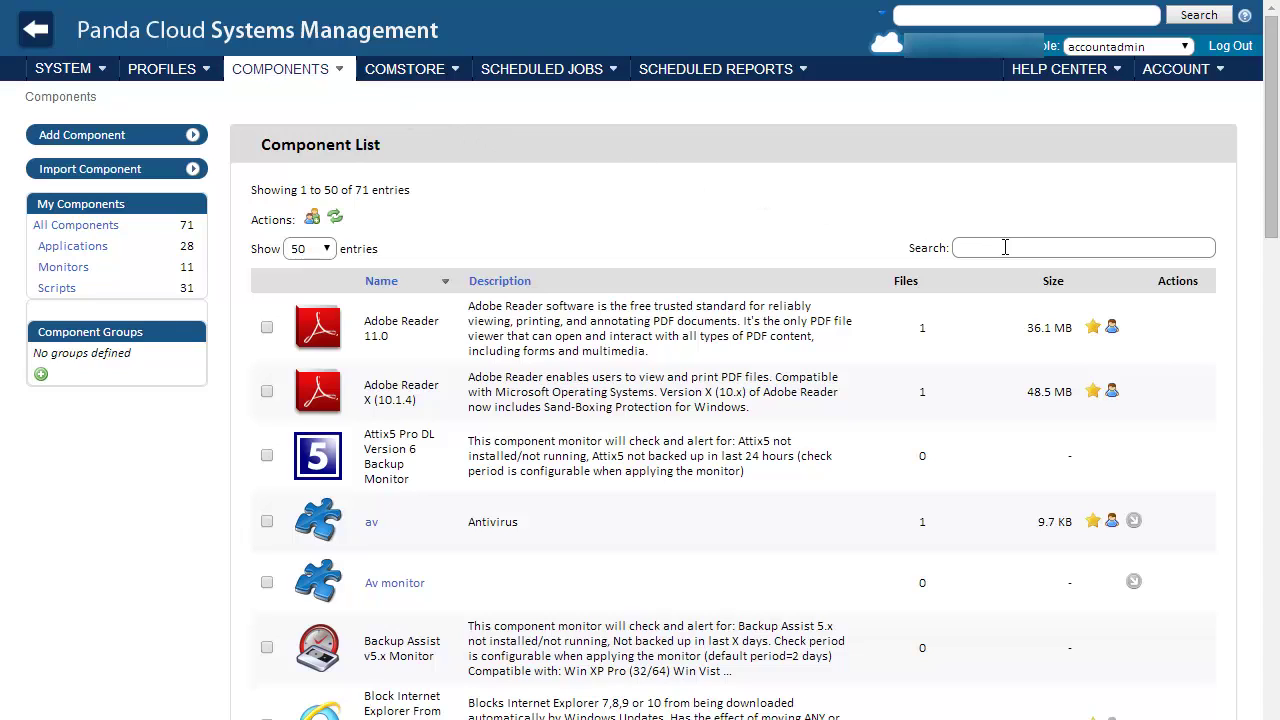
pyautogui.click(1005, 247)
pyautogui.write('panda')
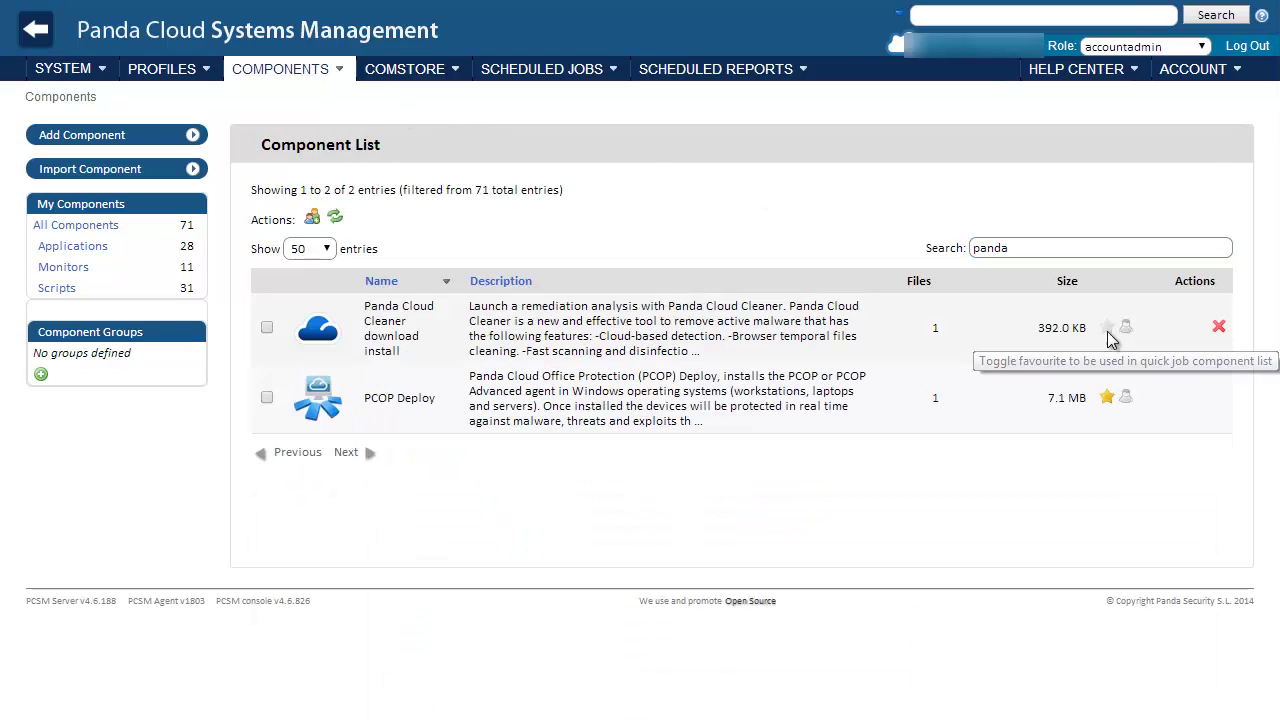
pyautogui.click(1108, 332)
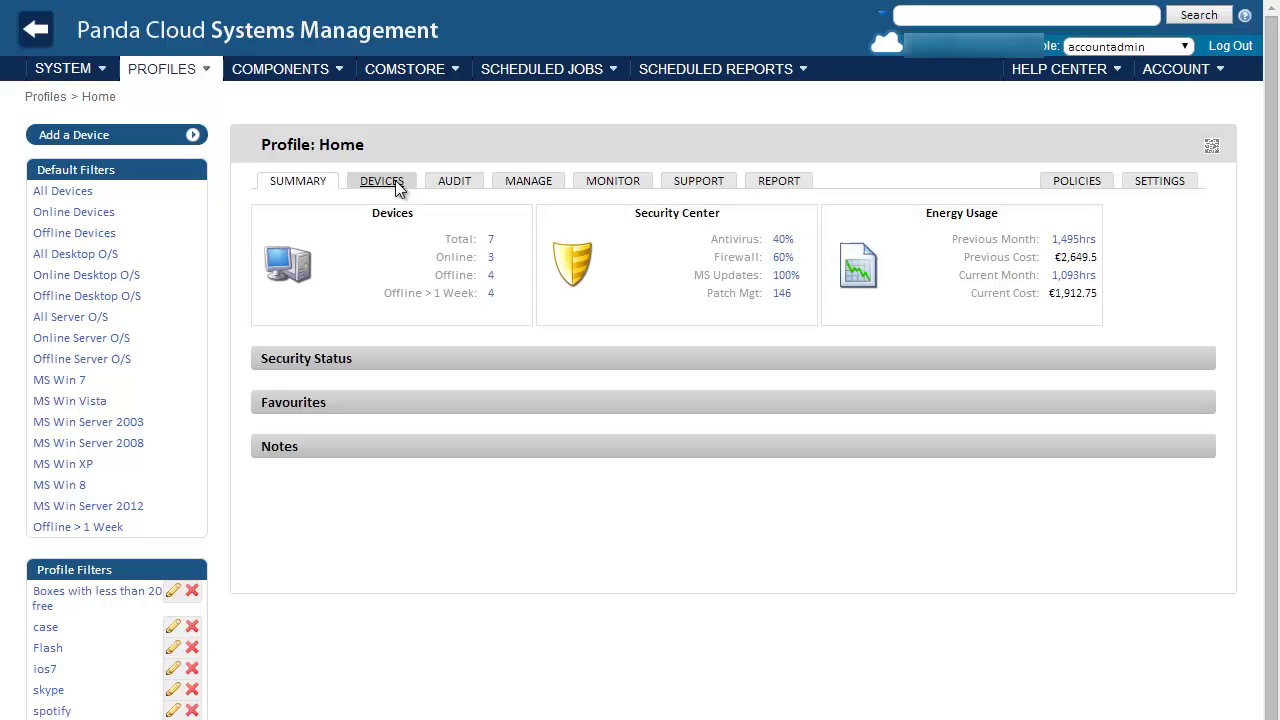
# - List the Home profile's devices and tick the BIOOSLOPEZ row
pyautogui.click(381, 181)
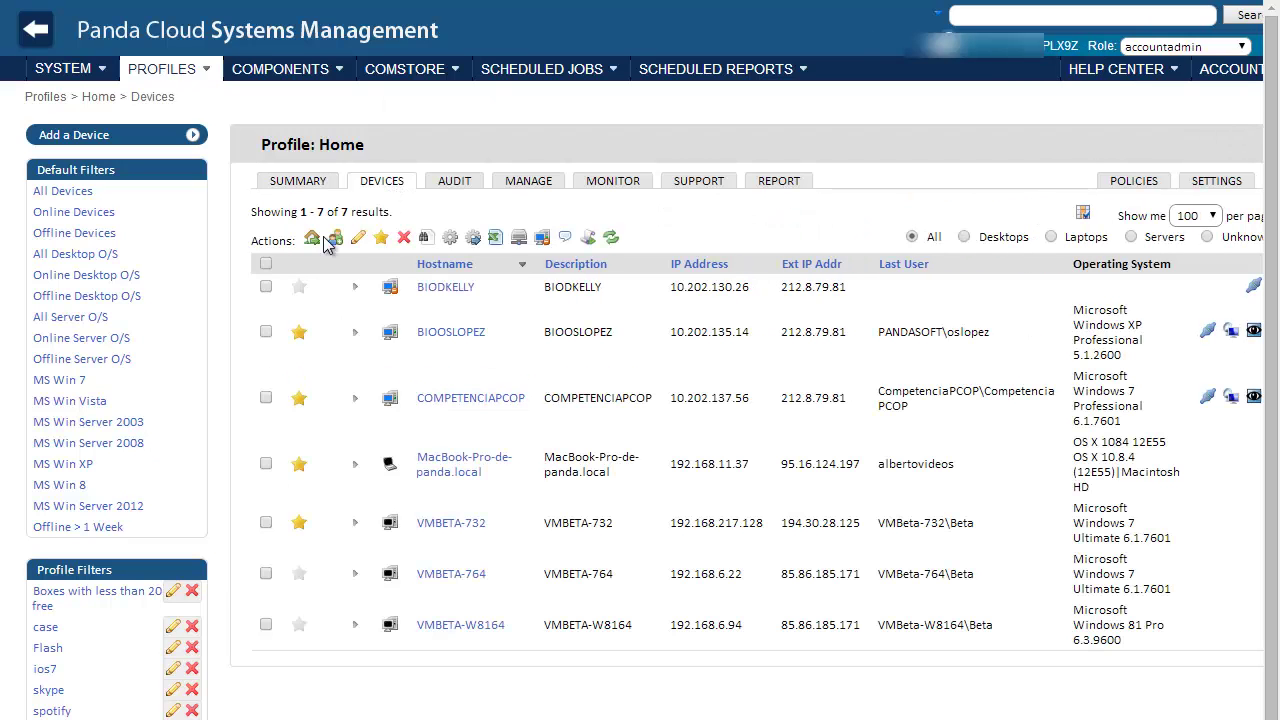
pyautogui.click(266, 332)
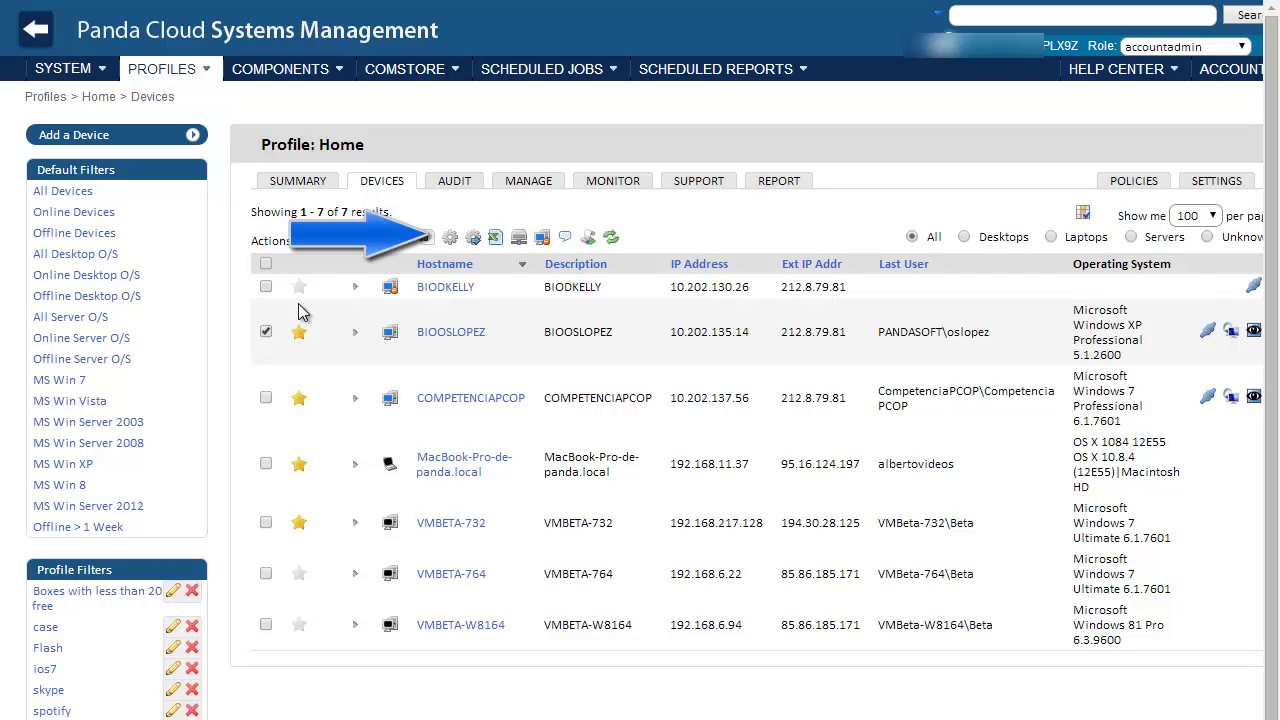
# - Run Panda Cloud Cleaner download install as a quick job on BIOOSLOPEZ
pyautogui.click(474, 240)
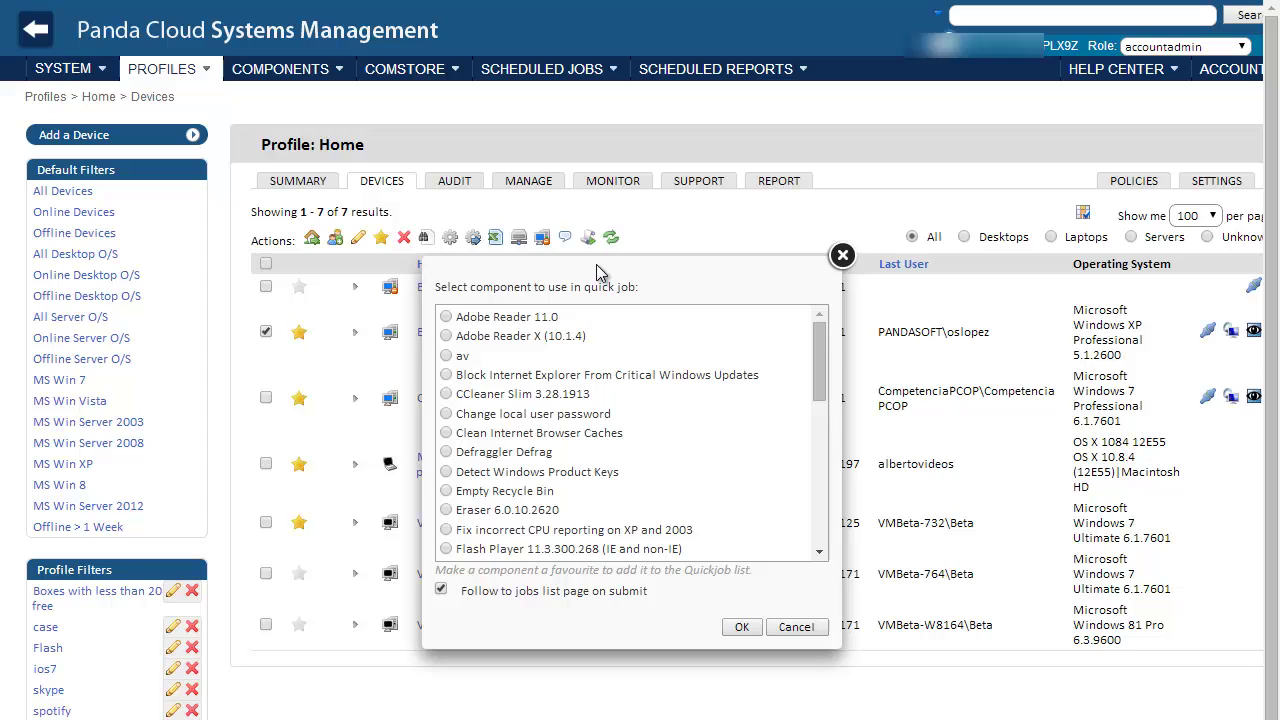
pyautogui.moveTo(822, 349); pyautogui.dragTo(838, 492)
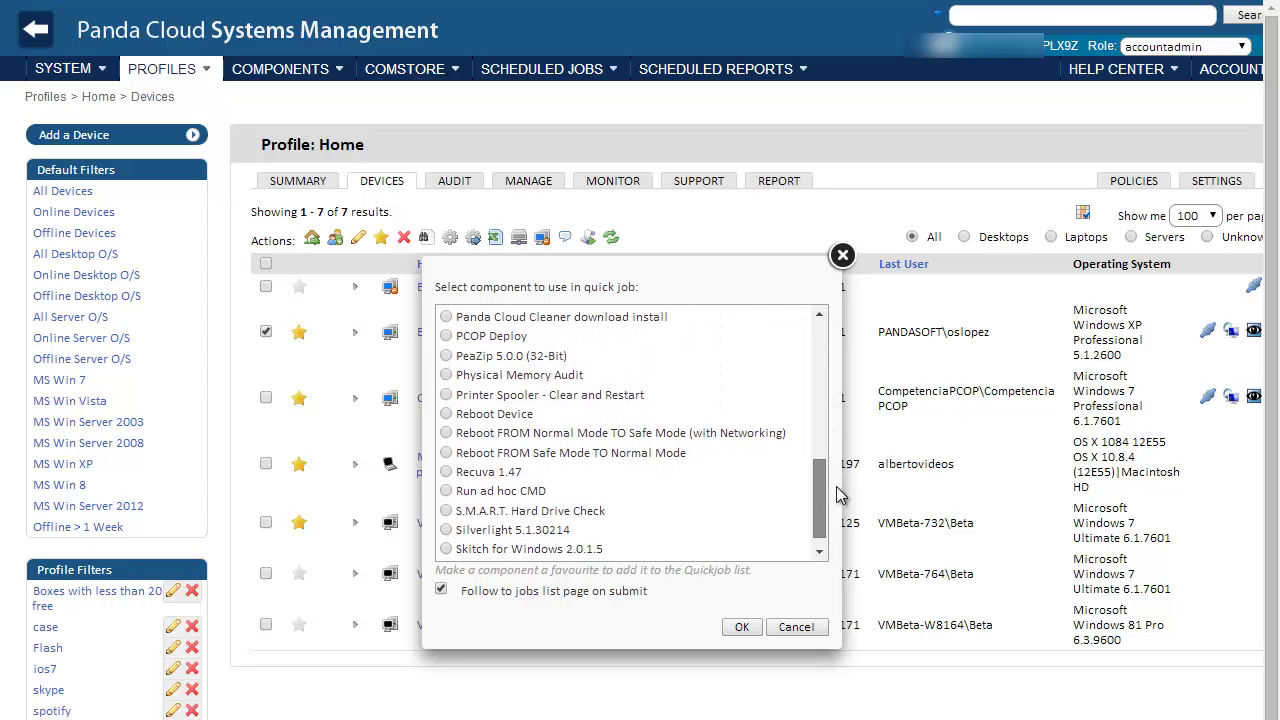
pyautogui.click(447, 318)
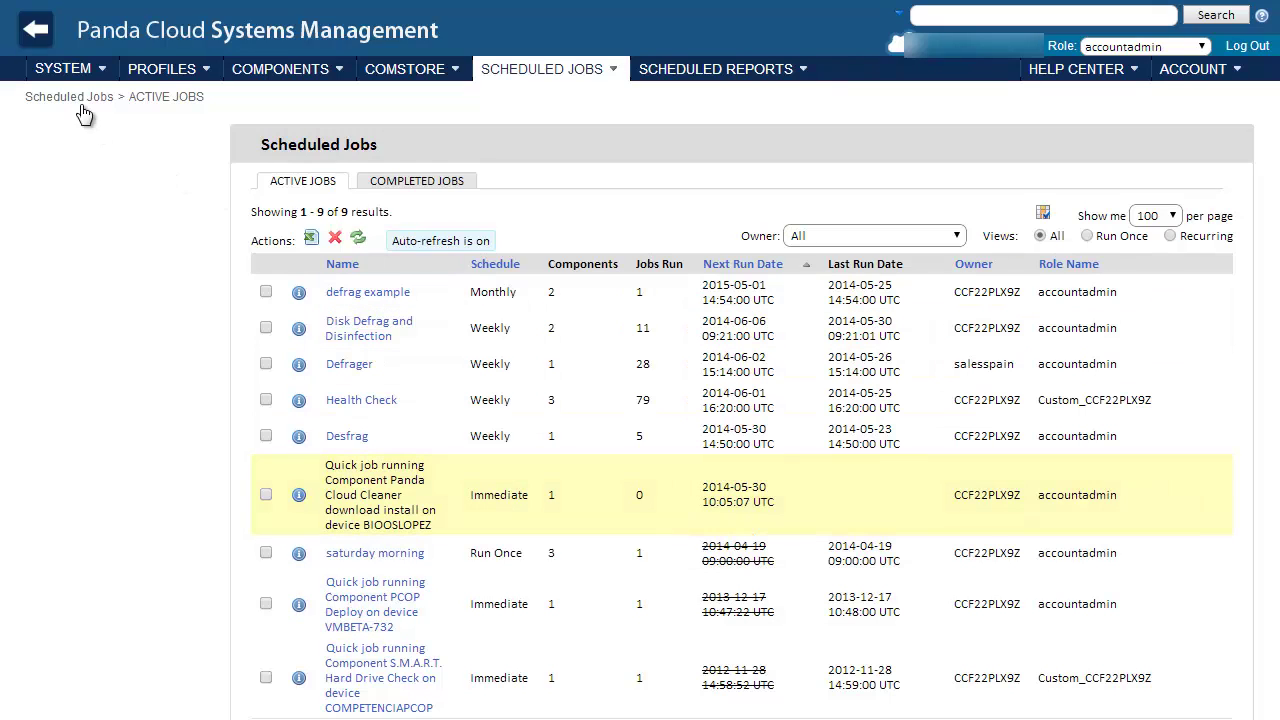
# - Go back from Systems Management to the Panda Cloud My services portal
pyautogui.click(40, 32)
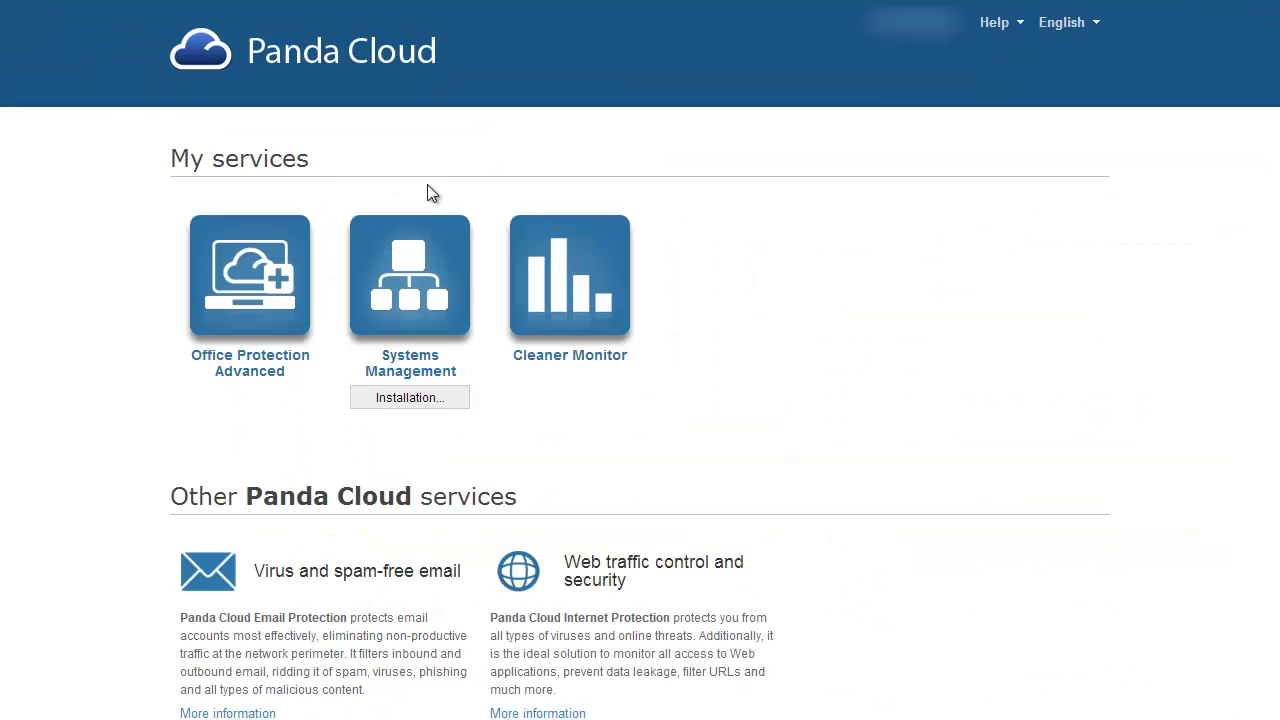
# - Open Cleaner Monitor and bring up the Last year reporting period choices
pyautogui.click(590, 274)
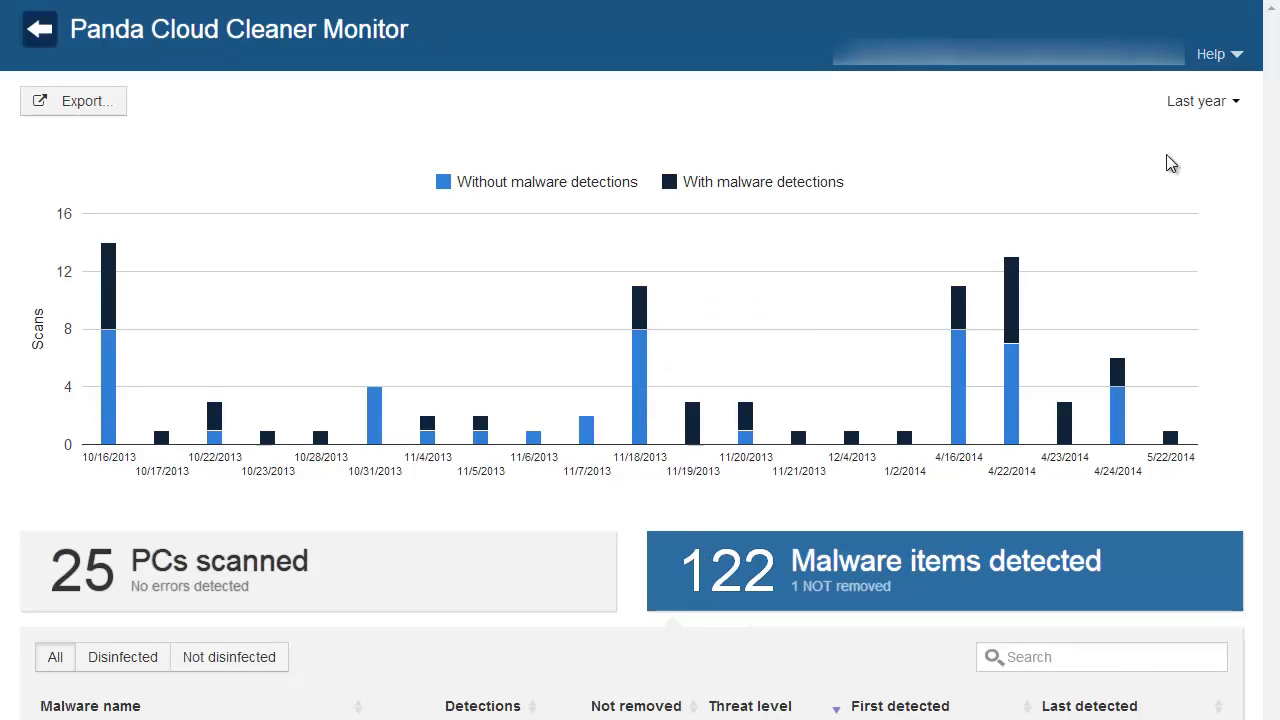
pyautogui.click(1240, 108)
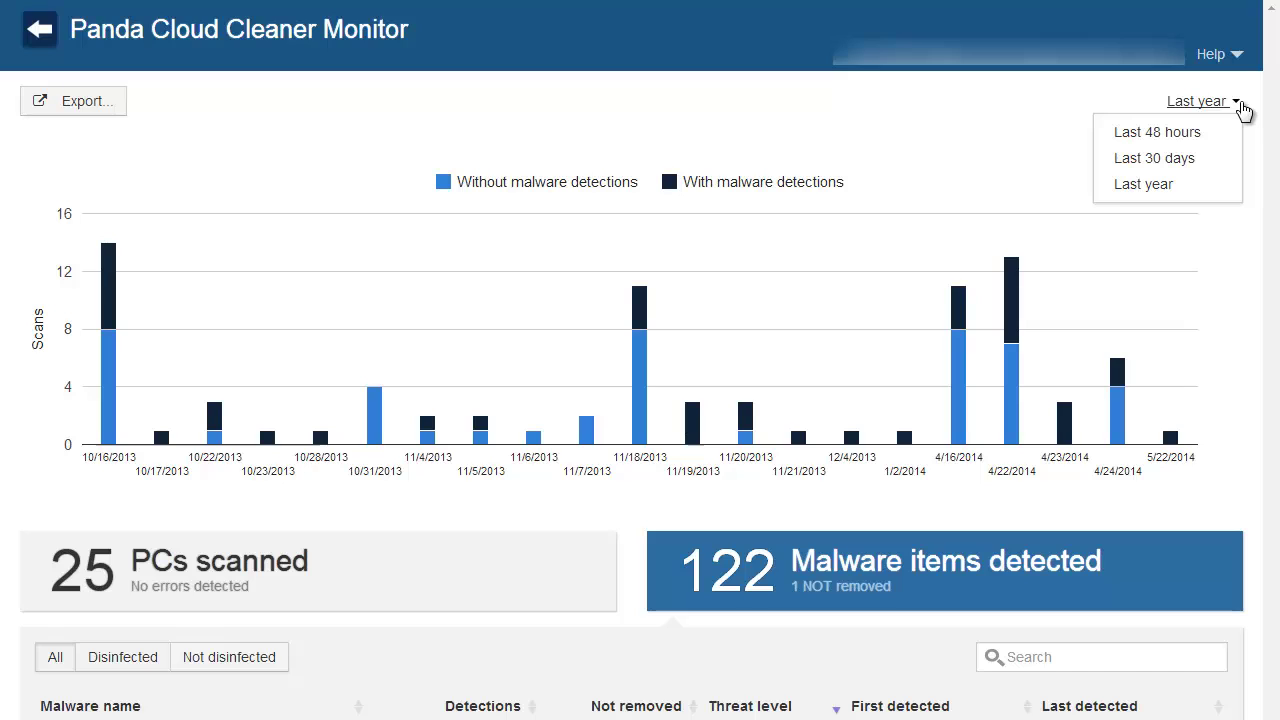
pyautogui.moveTo(1011, 388)
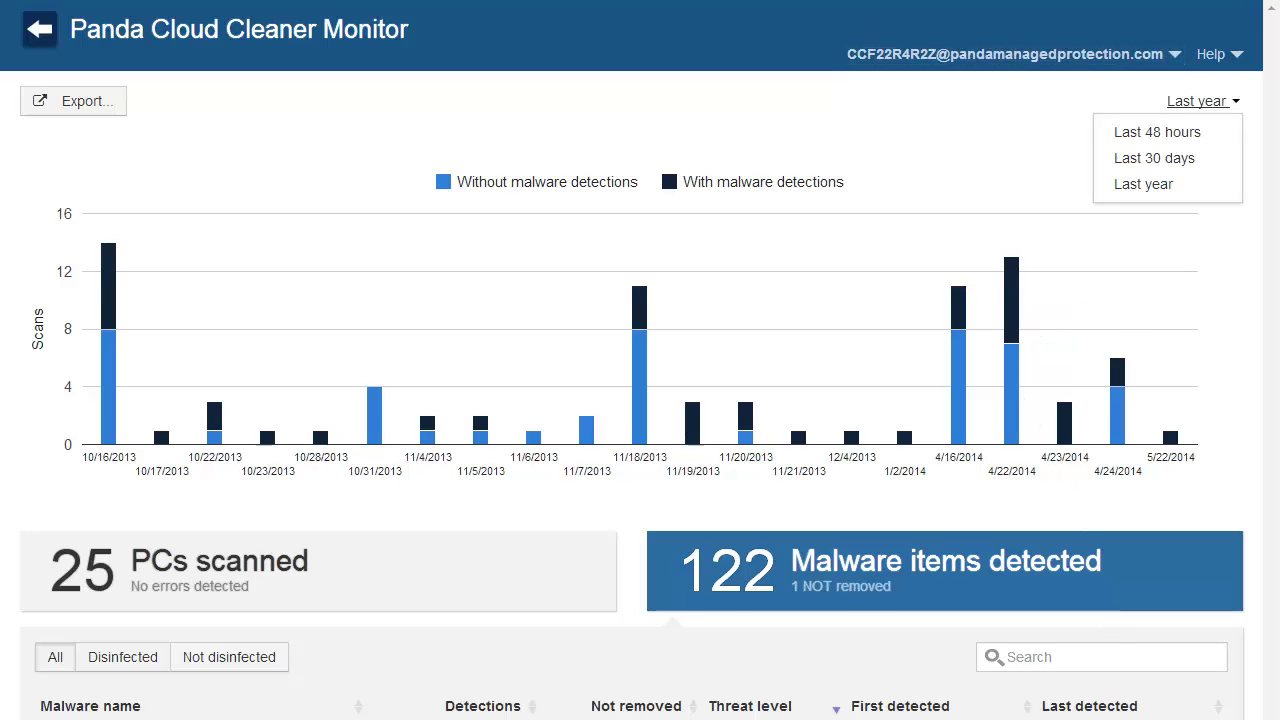
# - List scanned PCs, view vlt_wxpx86_1's malware items, then search the list for 'on'
pyautogui.scroll(-3, 673, 212)
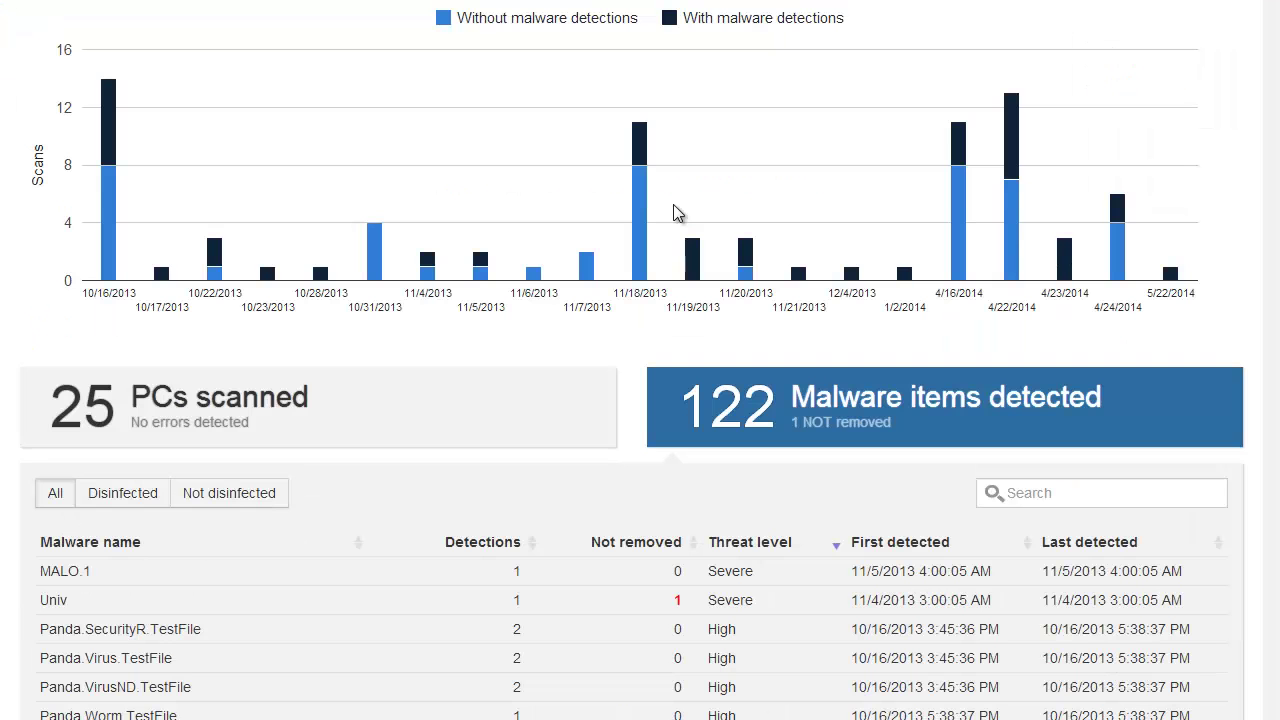
pyautogui.click(473, 410)
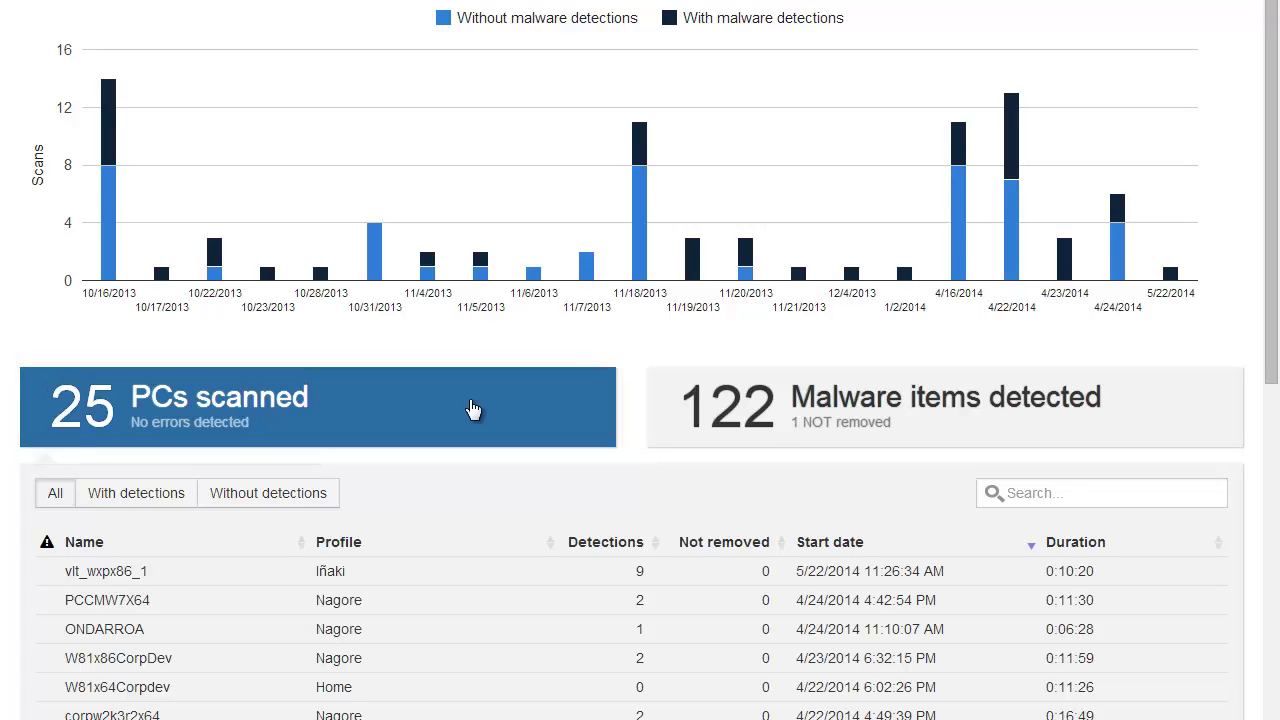
pyautogui.scroll(-3, 473, 410)
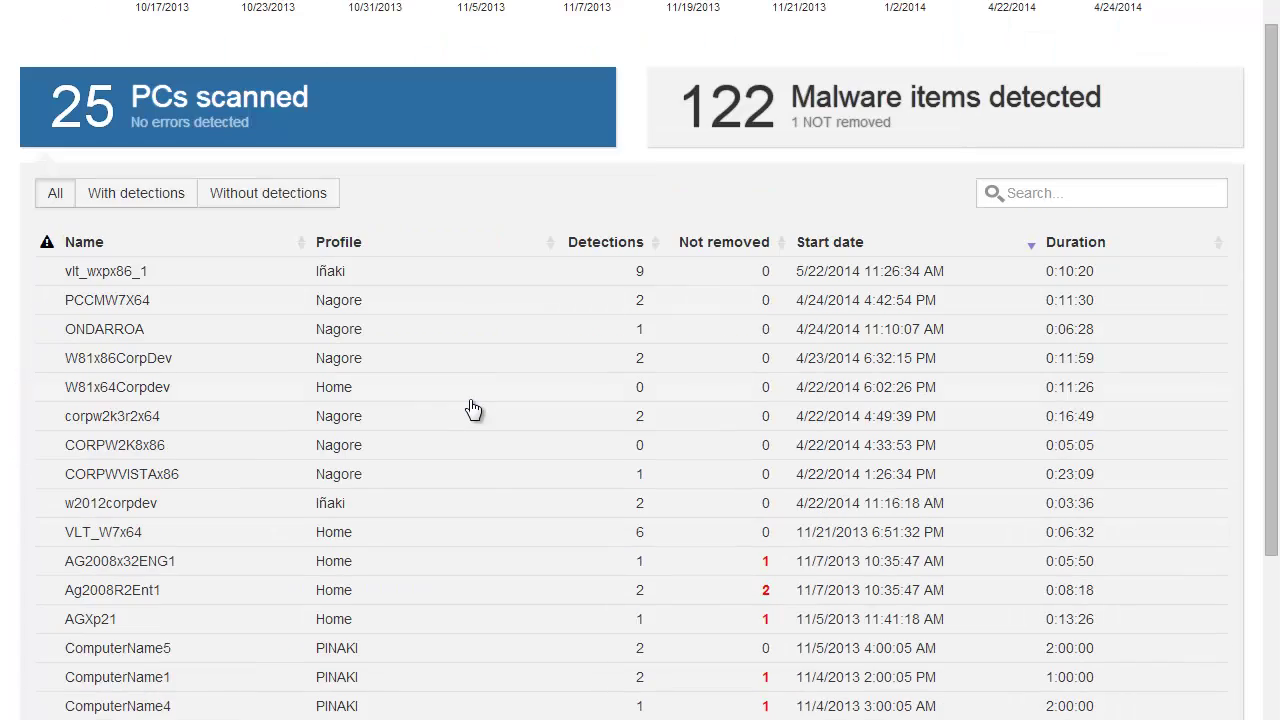
pyautogui.click(157, 287)
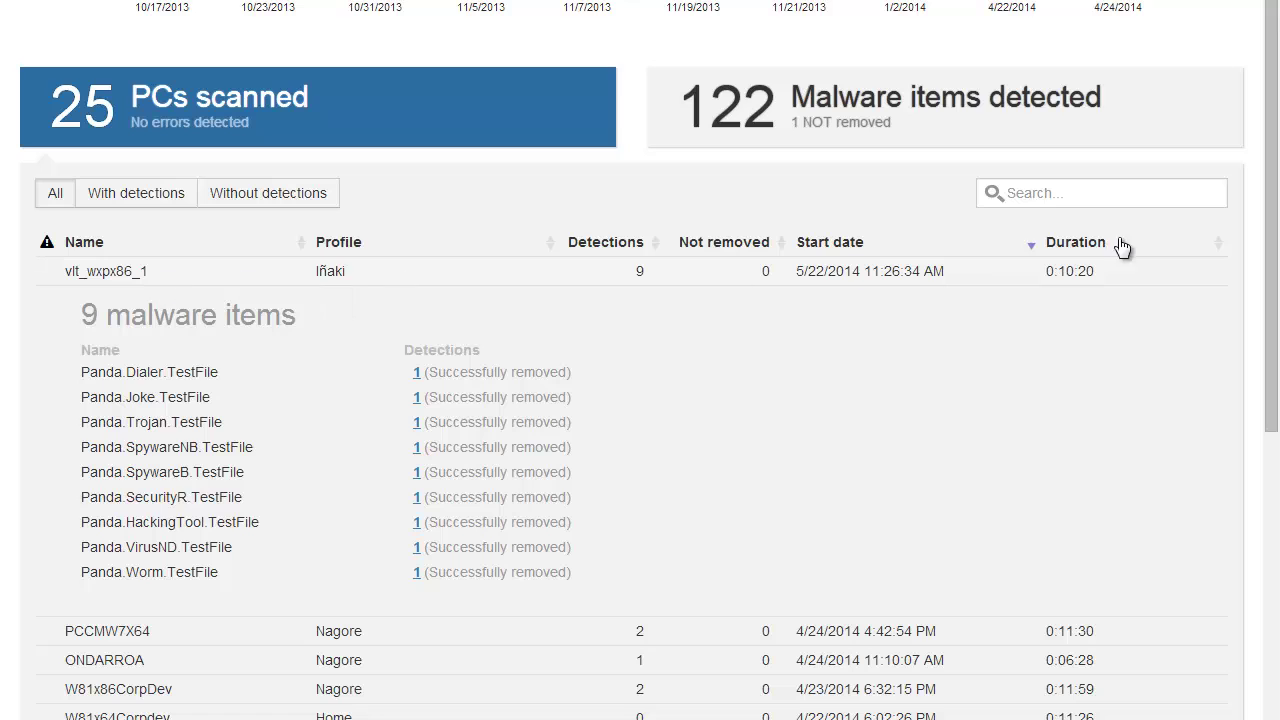
pyautogui.click(1114, 197)
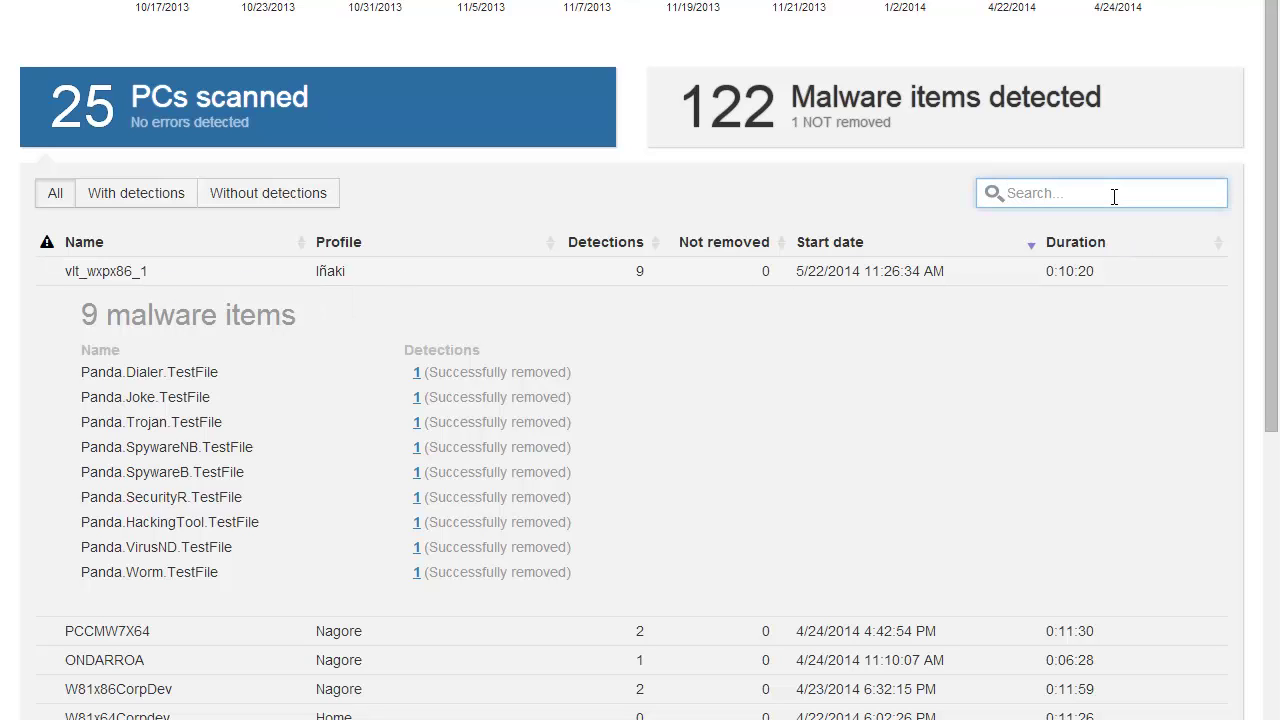
pyautogui.write('on')
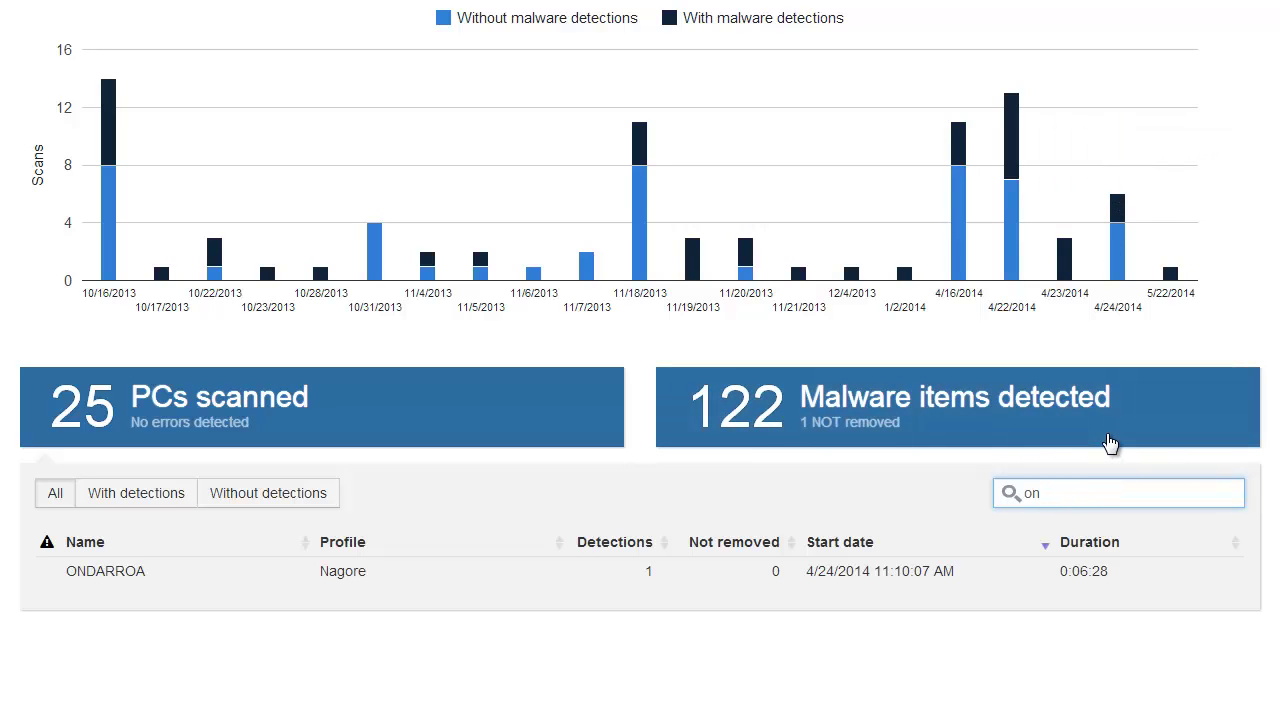
# - Return to the malware items list and view the computer MALO.1 affected
pyautogui.click(1110, 443)
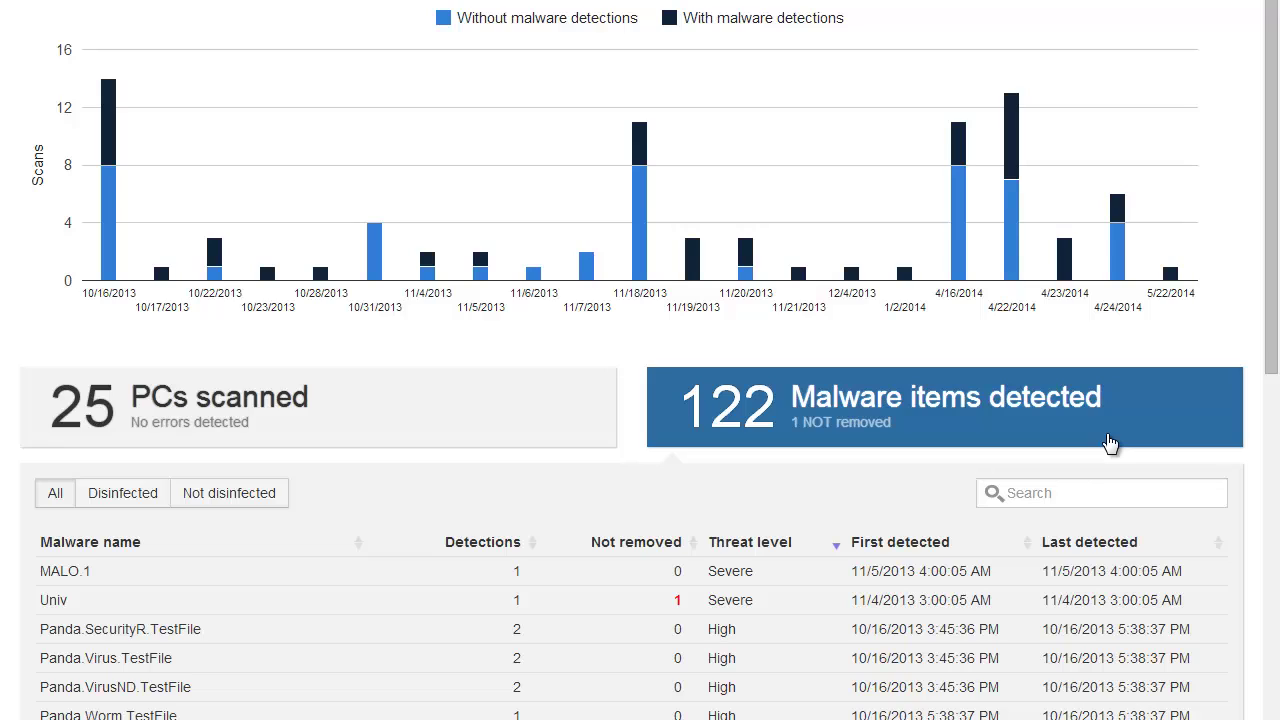
pyautogui.click(210, 584)
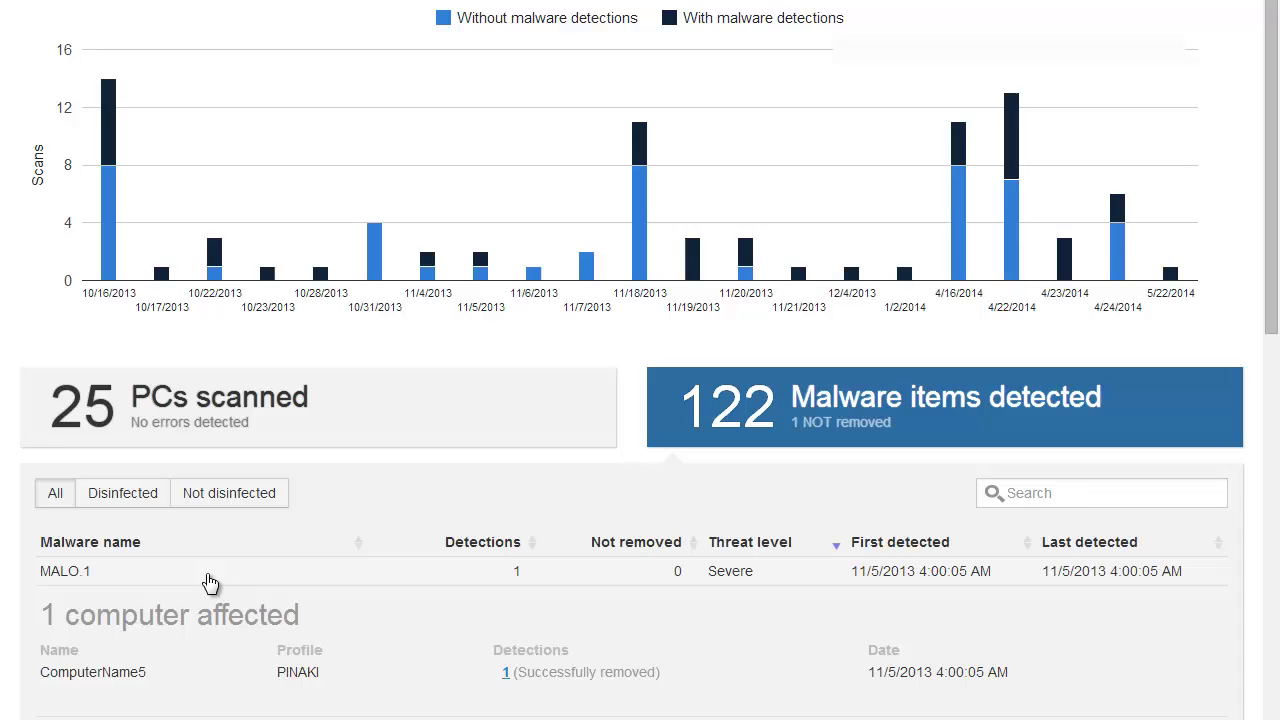
pyautogui.scroll(-1, 210, 584)
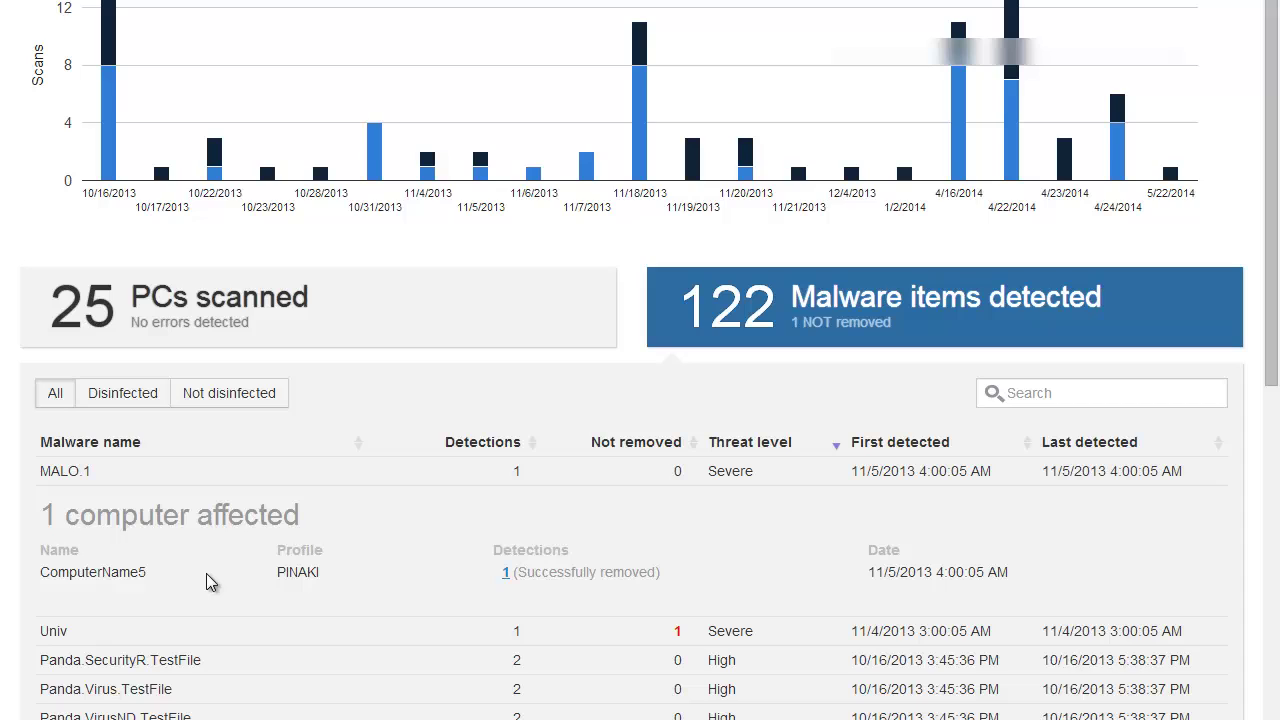
pyautogui.scroll(3, 651, 385)
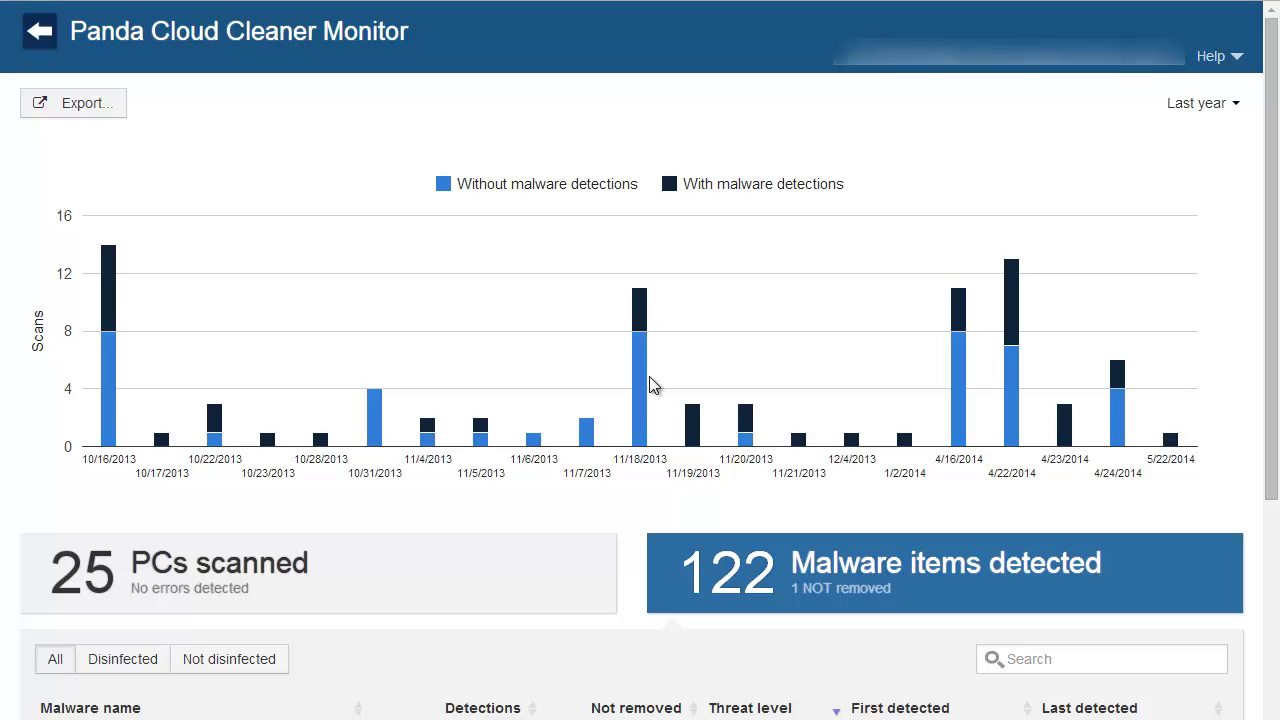
# - Open the Export to Excel dialog for the malware items report
pyautogui.click(104, 114)
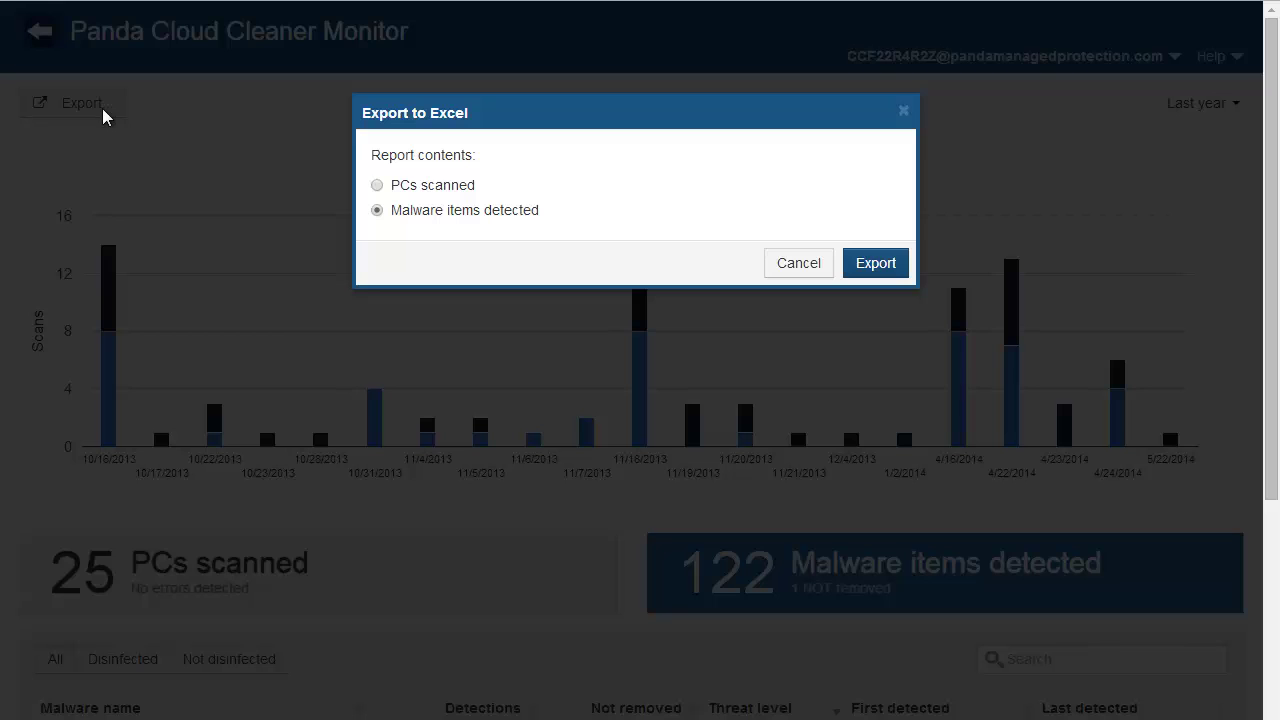